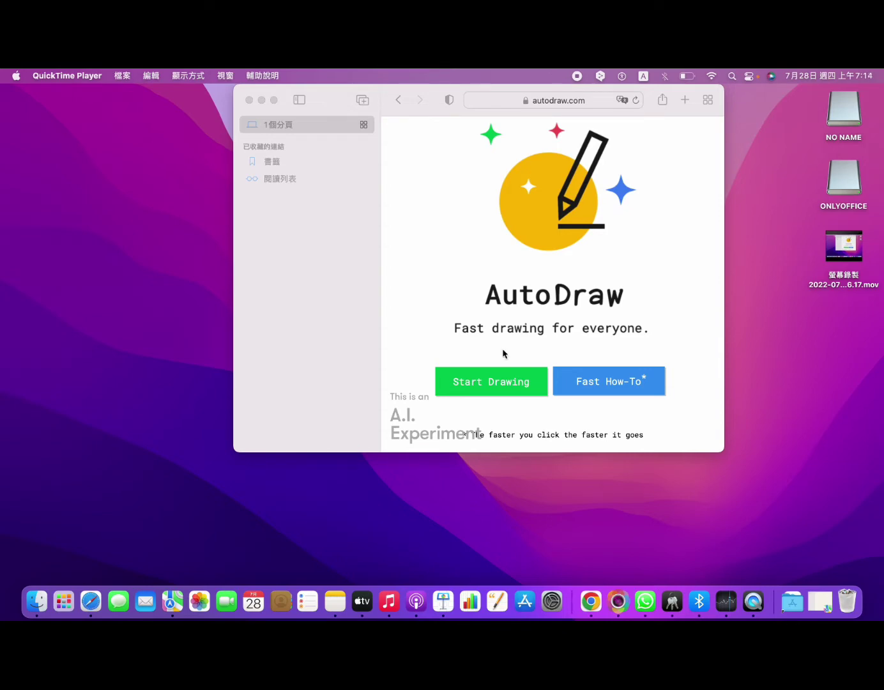
Leave the AutoDraw welcome page with Start Drawing to reach the blank canvas.
click(496, 391)
Make Safari full-screen and stretch the blank canvas out toward the lower right.
click(496, 389)
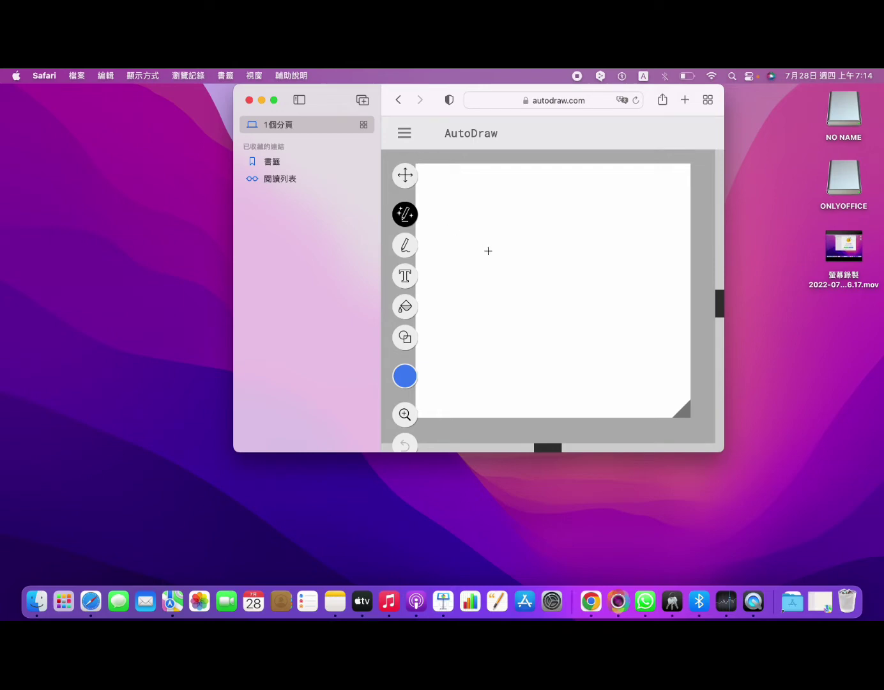
click(273, 101)
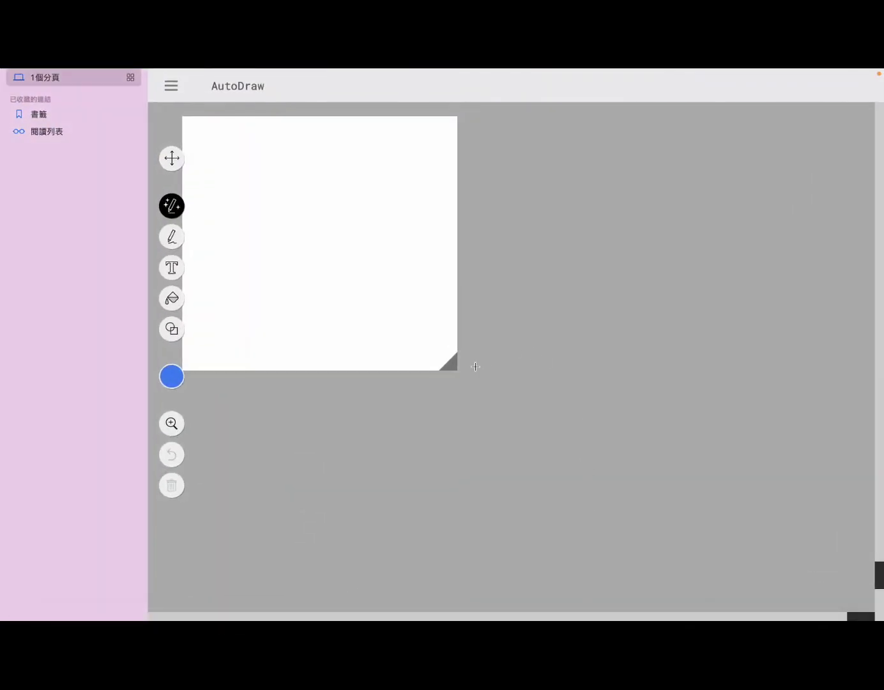
drag(457, 370, 882, 614)
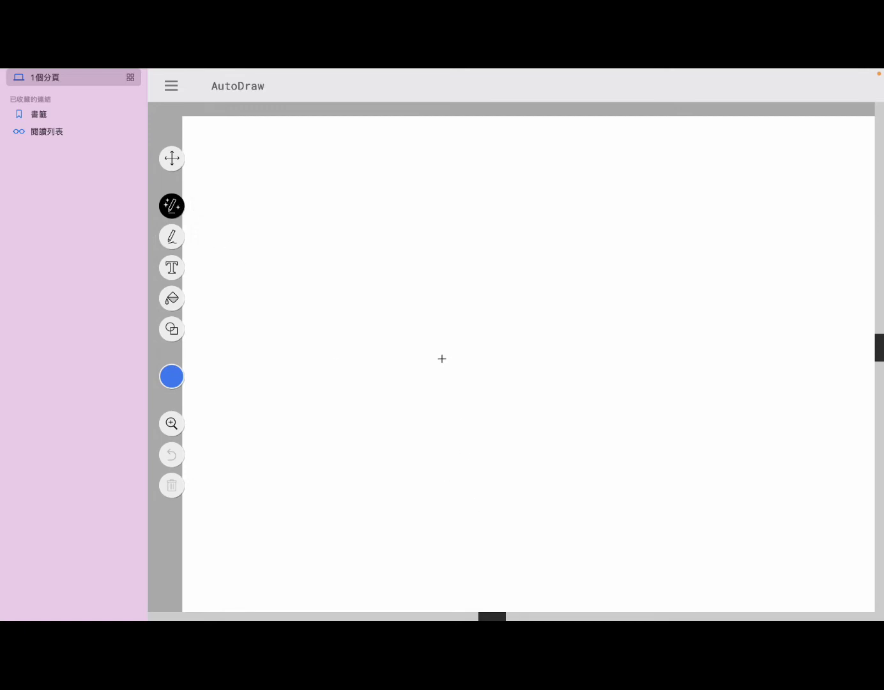
Sketch rear and front wheel loops joined by a frame line rising to handlebars.
mouse_move(442, 359)
mouse_down()
mouse_move(381, 351)
mouse_move(312, 436)
mouse_move(412, 520)
mouse_move(478, 471)
mouse_move(468, 407)
mouse_move(442, 361)
mouse_up()
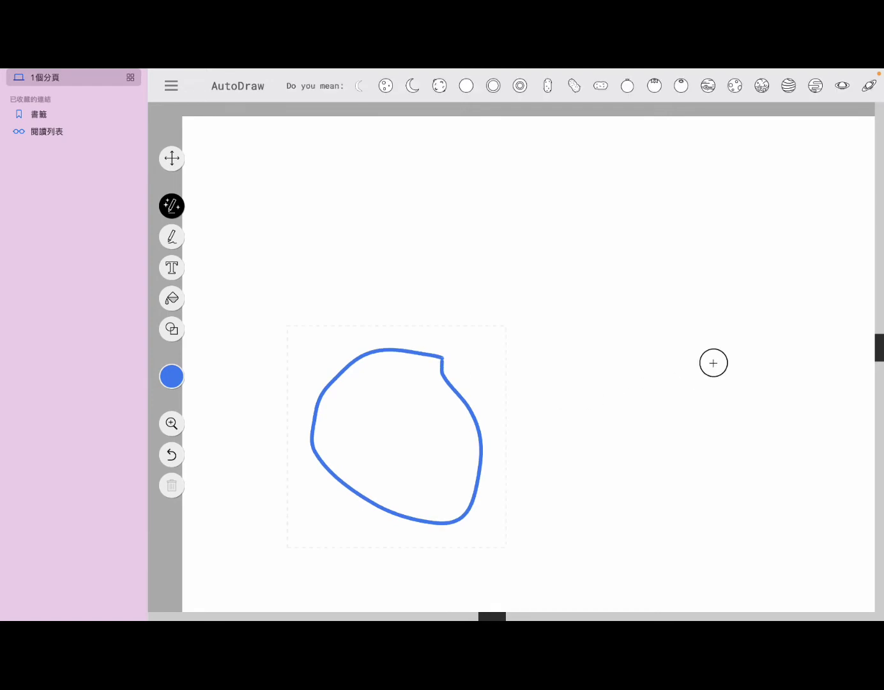
mouse_move(712, 362)
mouse_down()
mouse_move(658, 377)
mouse_move(613, 454)
mouse_move(646, 507)
mouse_move(758, 507)
mouse_move(769, 452)
mouse_move(747, 391)
mouse_move(711, 344)
mouse_move(703, 370)
mouse_up()
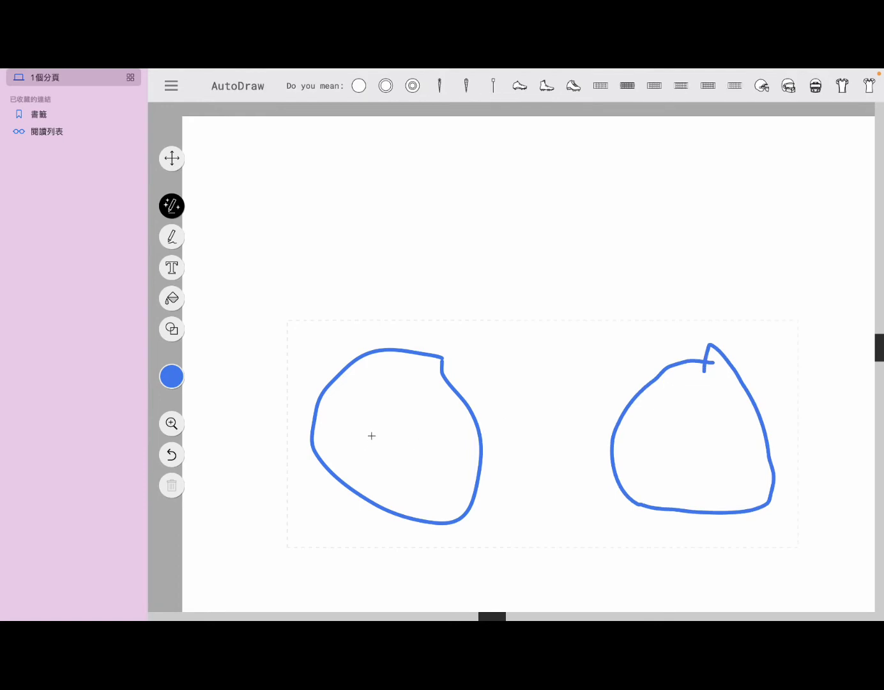
mouse_move(371, 421)
mouse_down()
mouse_move(672, 438)
mouse_move(702, 409)
mouse_move(783, 222)
mouse_up()
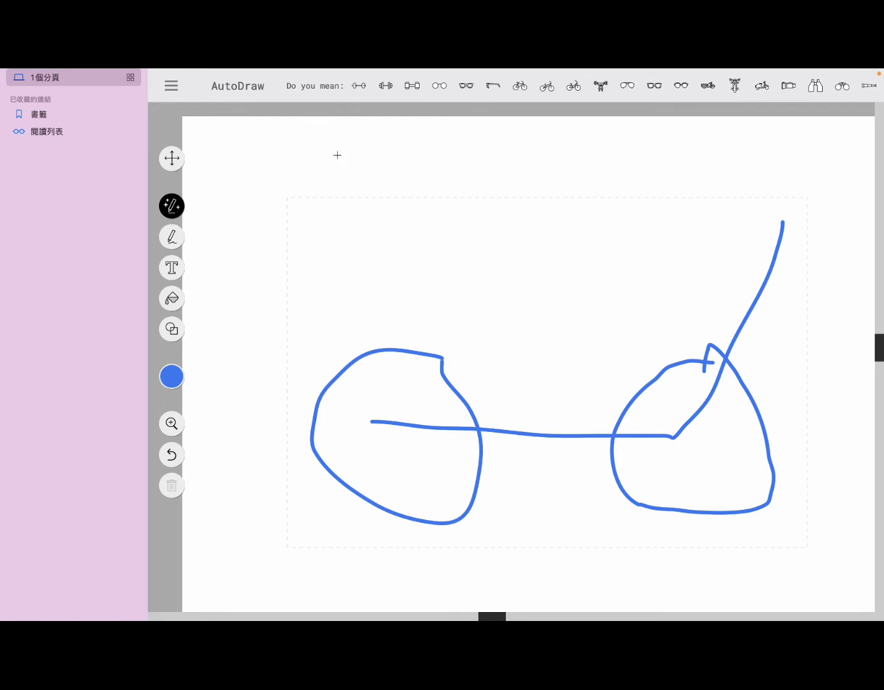
mouse_move(351, 72)
Try the barbell and dumbbell suggestions, then settle on the bicycle icon.
click(359, 87)
click(391, 92)
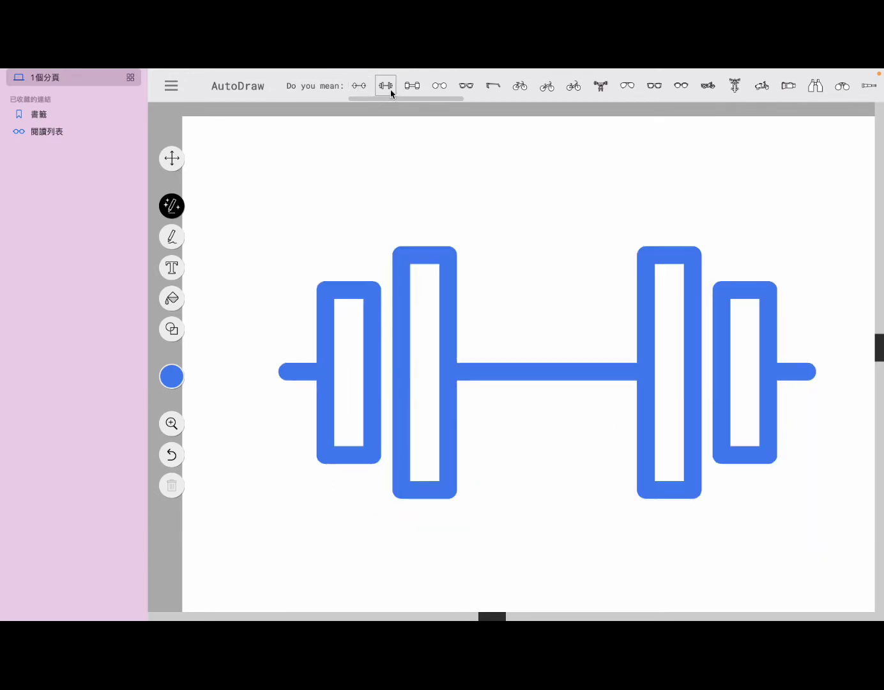
click(410, 89)
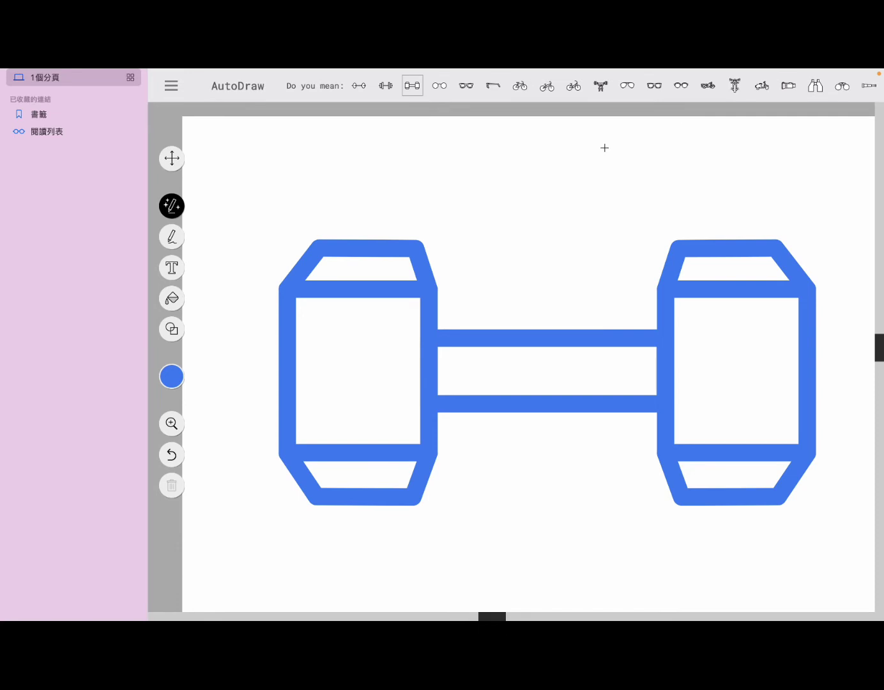
click(578, 91)
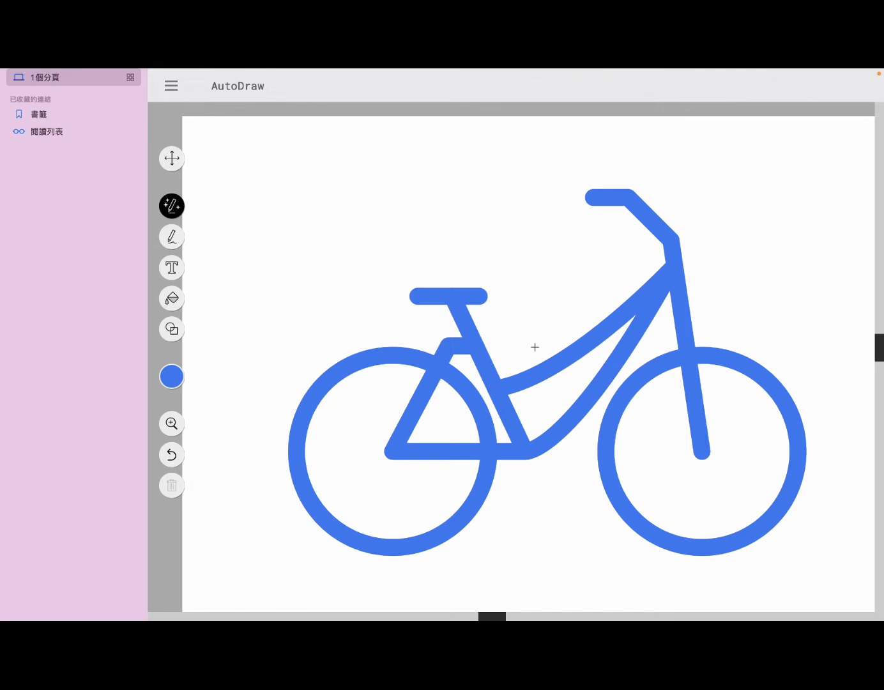
Remove the stray stroke drawn above the bicycle with Undo.
drag(587, 263, 540, 270)
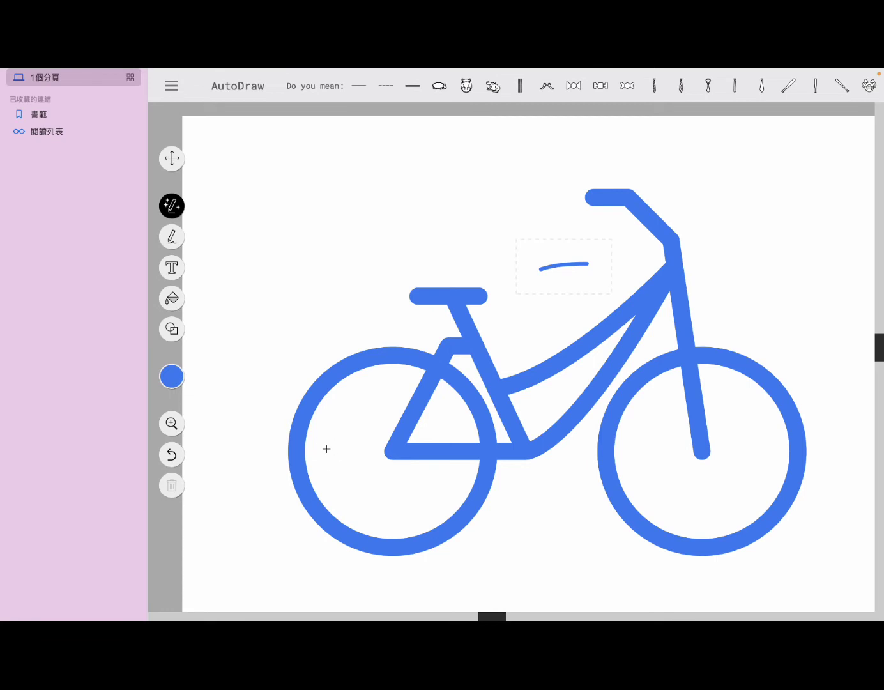
click(174, 485)
click(741, 248)
click(179, 457)
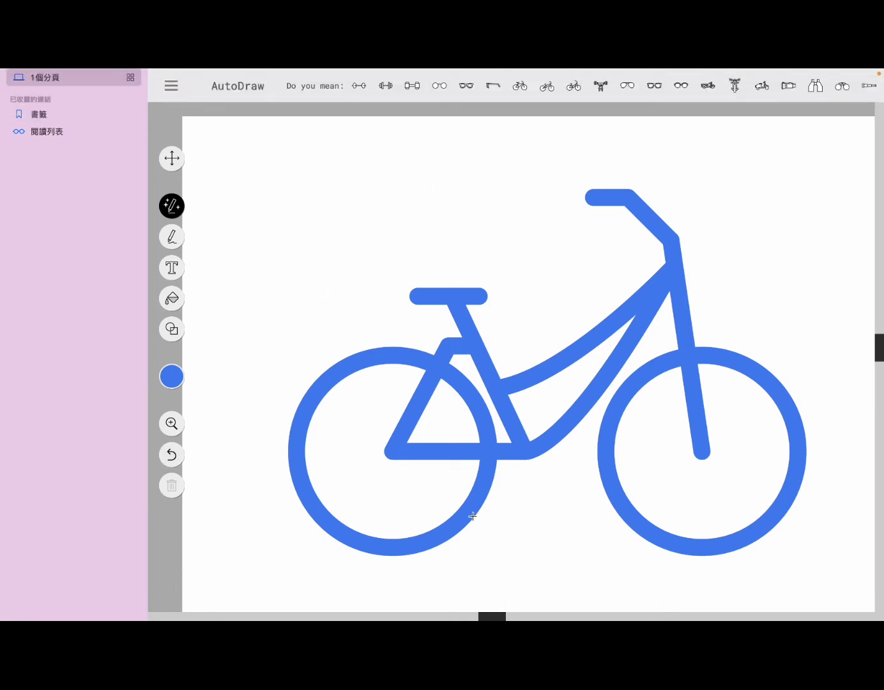
Select and trash the bicycle, confirm nothing remains, and return to the AutoDraw tool.
click(359, 444)
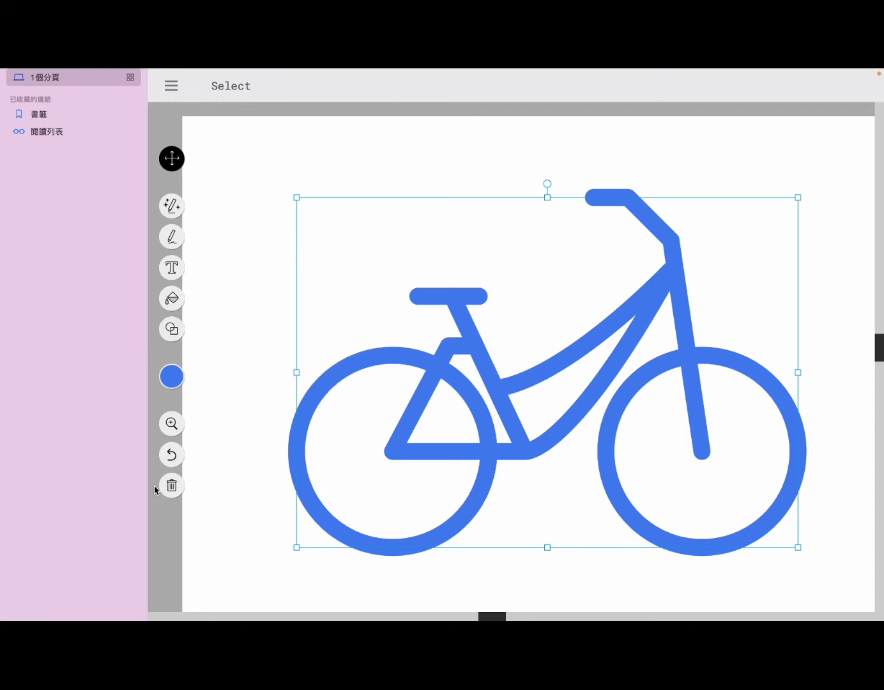
click(172, 487)
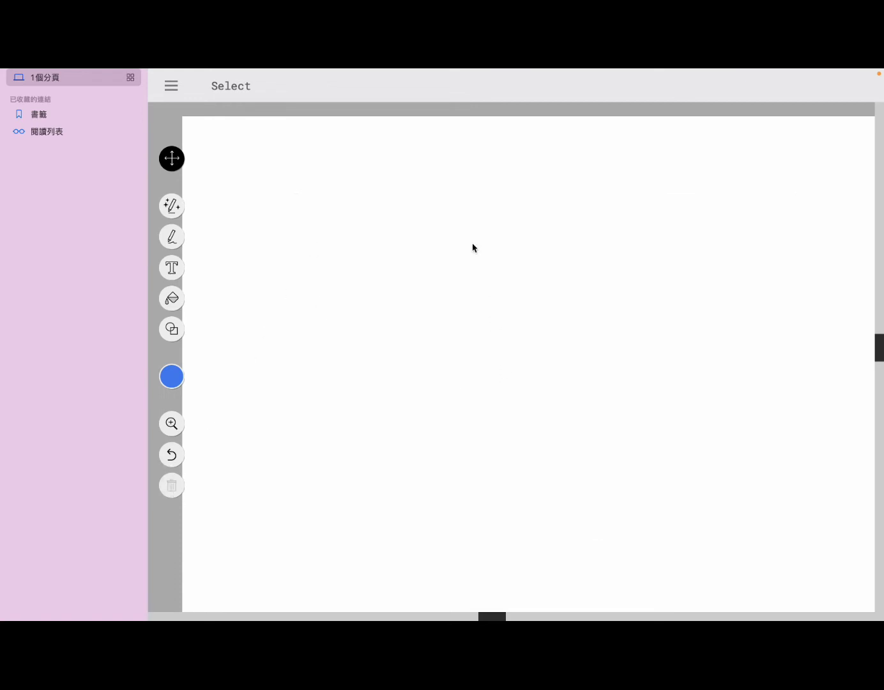
drag(436, 241, 313, 379)
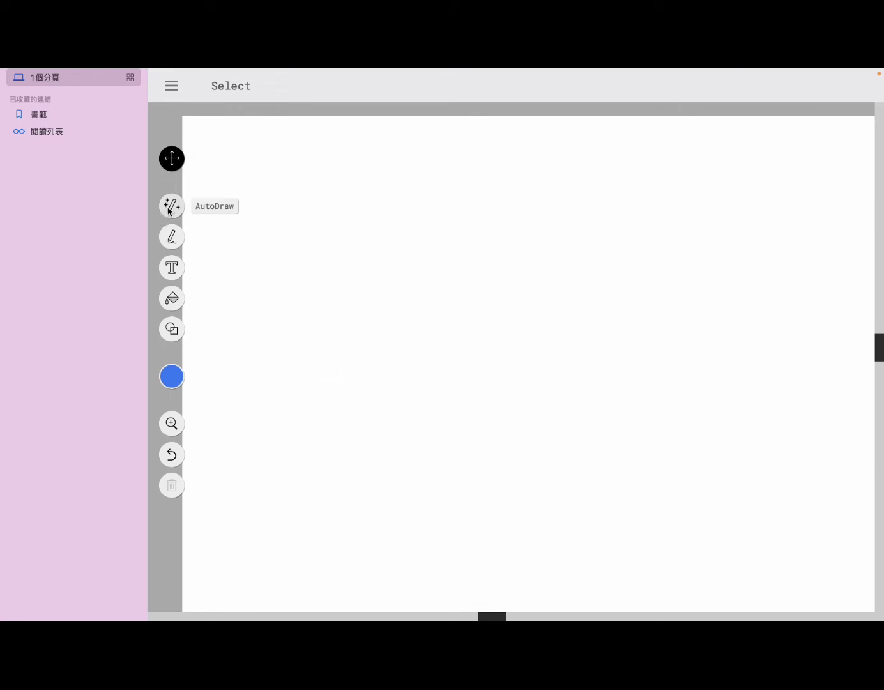
click(170, 210)
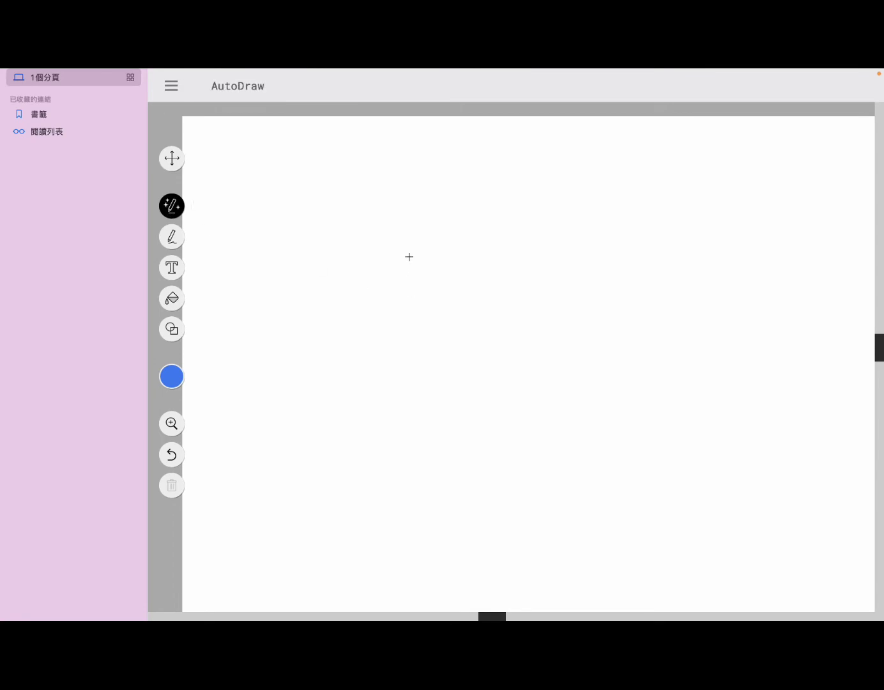
Draw overlapping loops and replace them with the spotted butterfly suggestion.
mouse_move(458, 278)
mouse_down()
mouse_move(440, 259)
mouse_move(343, 263)
mouse_move(303, 410)
mouse_move(383, 500)
mouse_move(473, 489)
mouse_move(485, 412)
mouse_up()
mouse_move(588, 289)
mouse_down()
mouse_move(579, 262)
mouse_move(497, 247)
mouse_move(459, 308)
mouse_move(473, 377)
mouse_move(520, 457)
mouse_move(615, 459)
mouse_move(622, 330)
mouse_move(582, 267)
mouse_move(636, 219)
mouse_move(766, 225)
mouse_move(778, 434)
mouse_move(764, 465)
mouse_move(706, 491)
mouse_move(624, 449)
mouse_up()
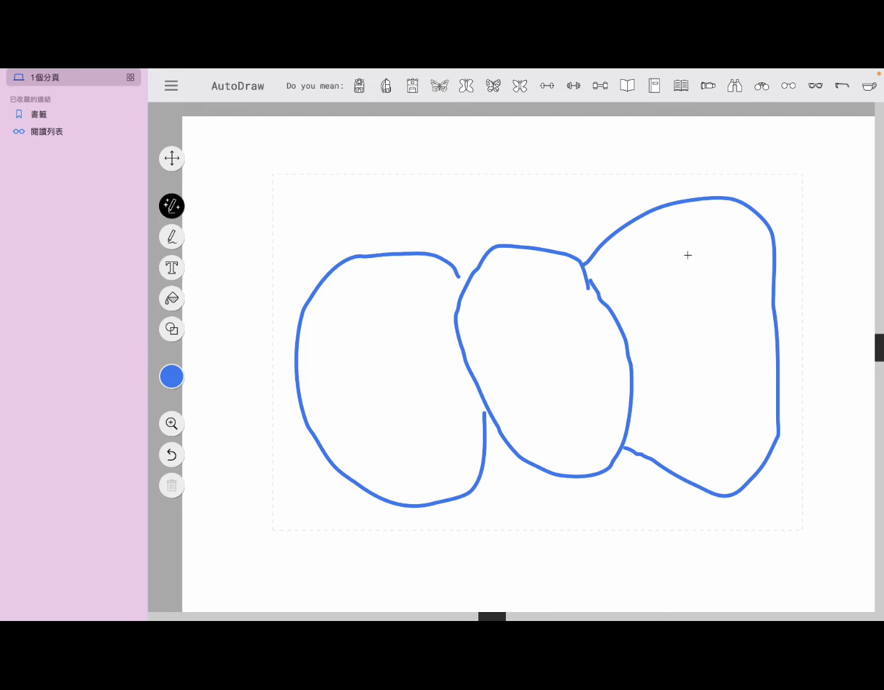
mouse_move(521, 126)
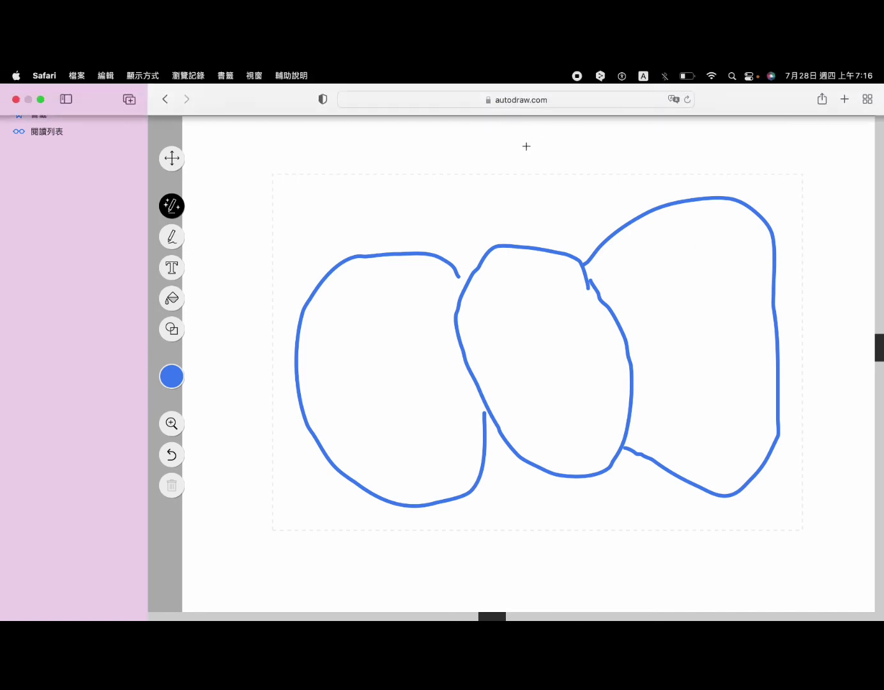
click(498, 95)
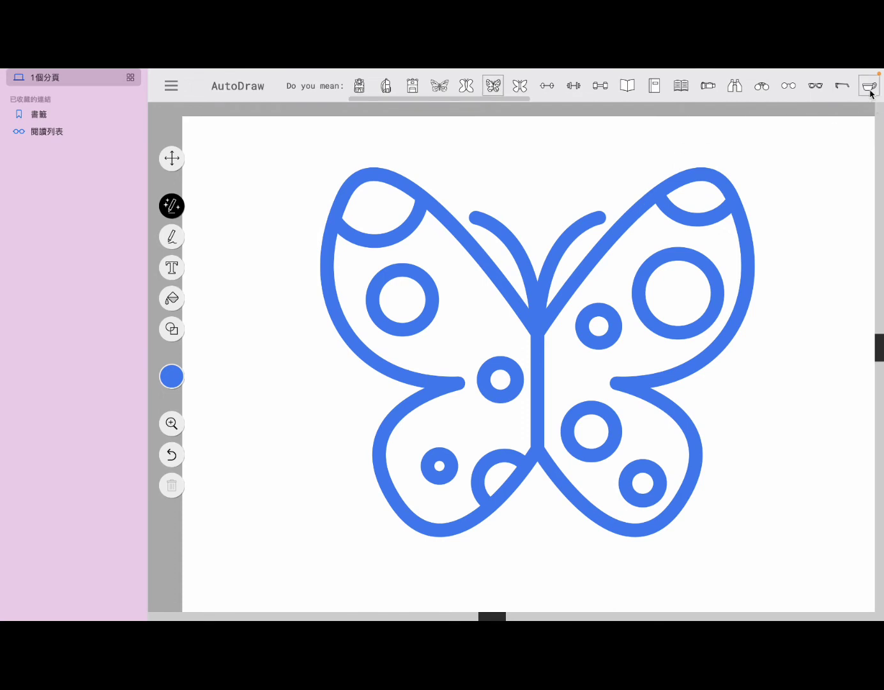
Try the teacup suggestion, choose the glasses icon instead, and select it with V.
click(870, 94)
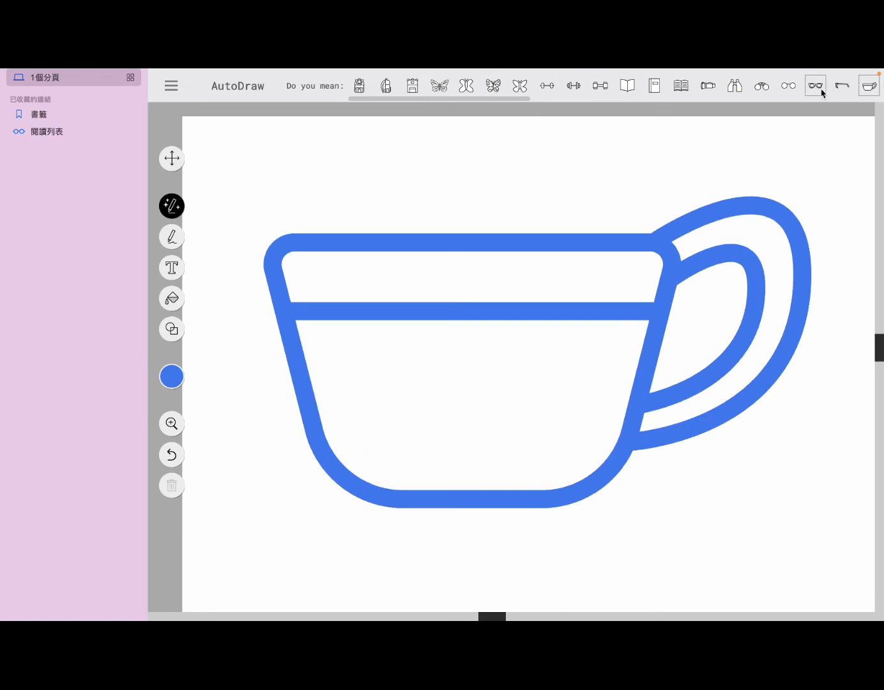
click(820, 92)
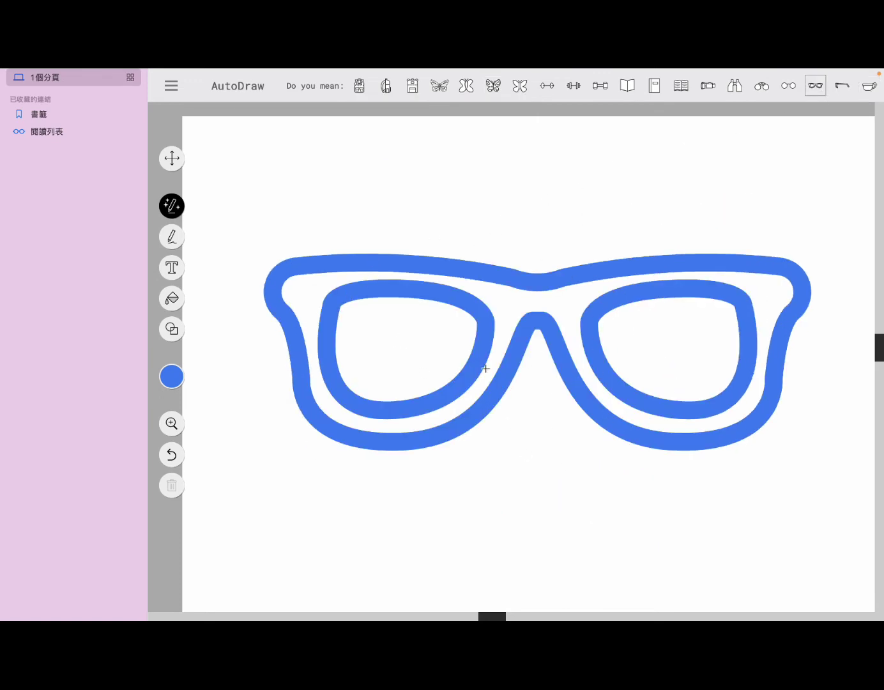
key(v)
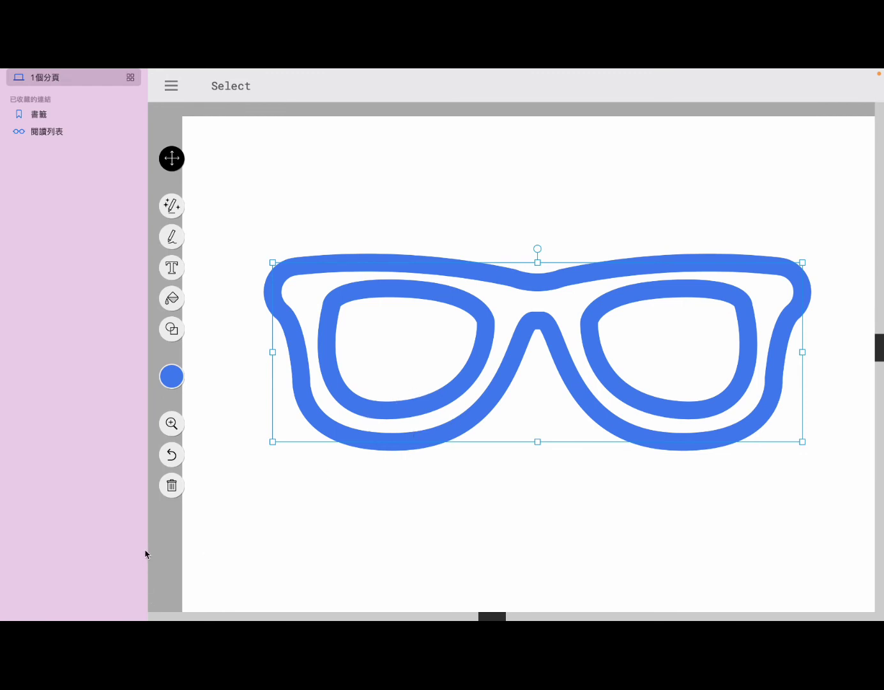
Trash the selected glasses, then try the Type and Shape (S) tools.
click(169, 488)
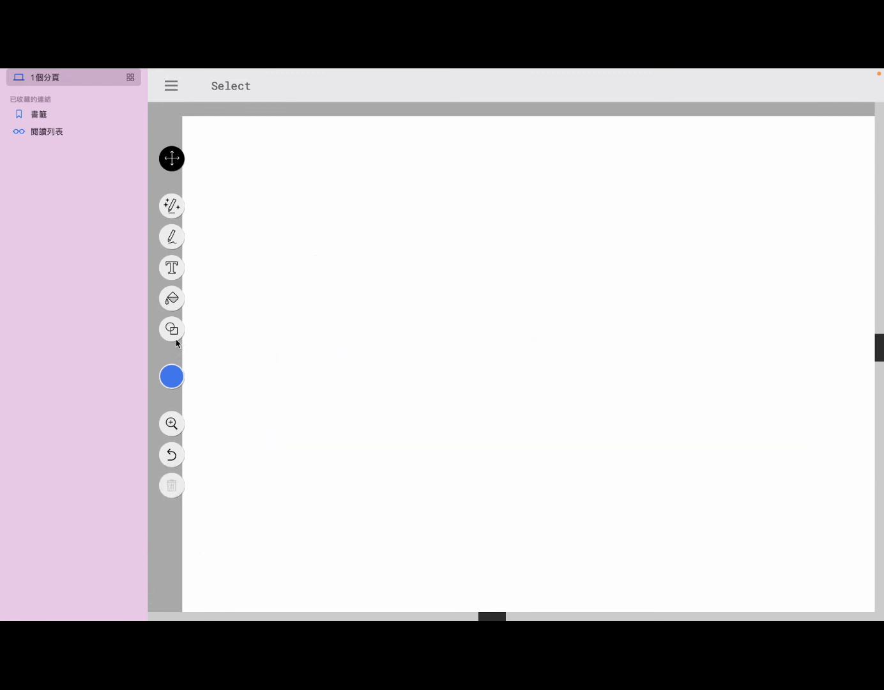
click(177, 274)
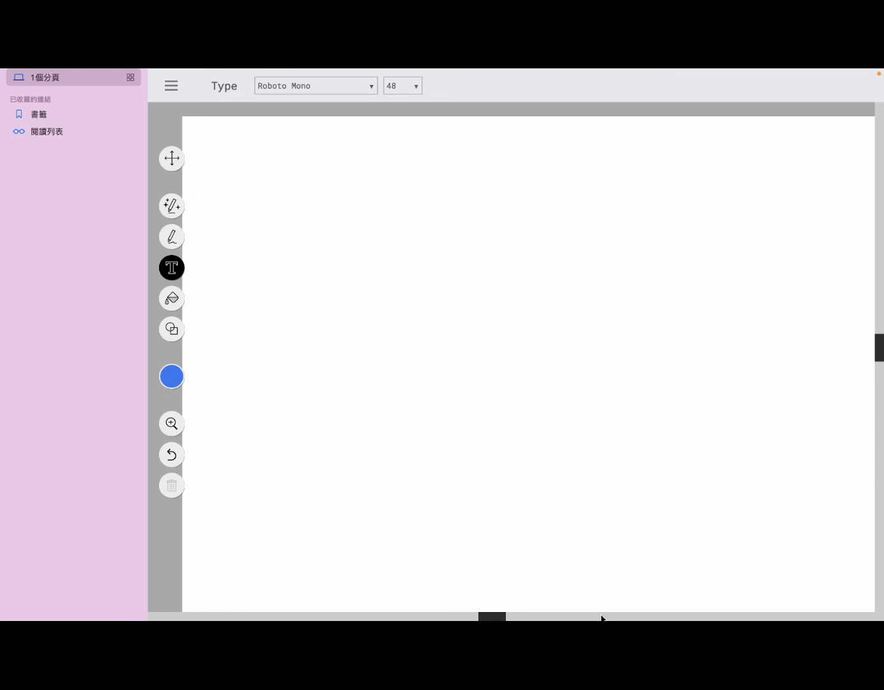
key(s)
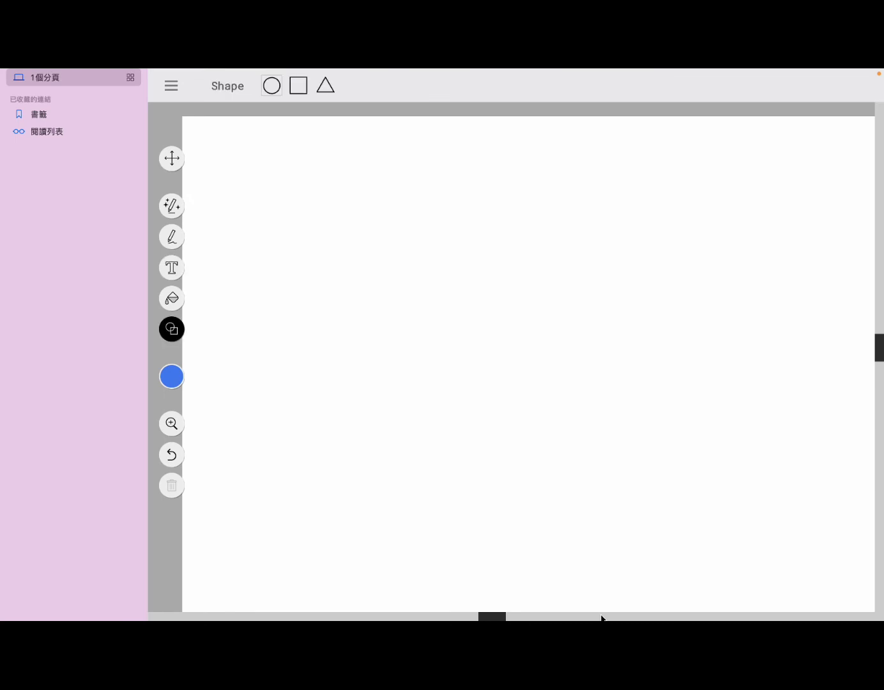
click(172, 268)
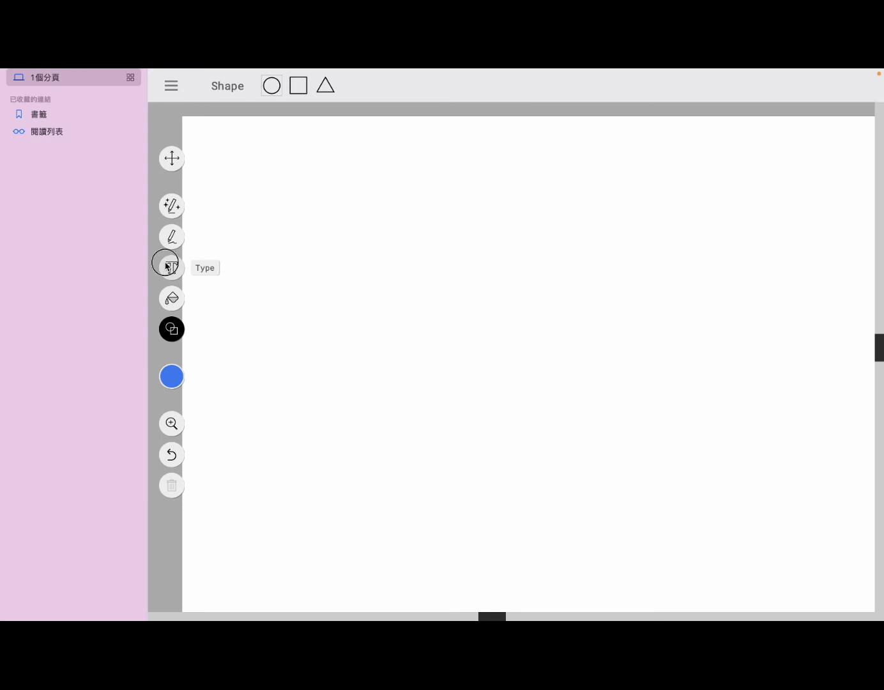
Type the person's name as a text line left of the canvas centre and commit it.
click(312, 342)
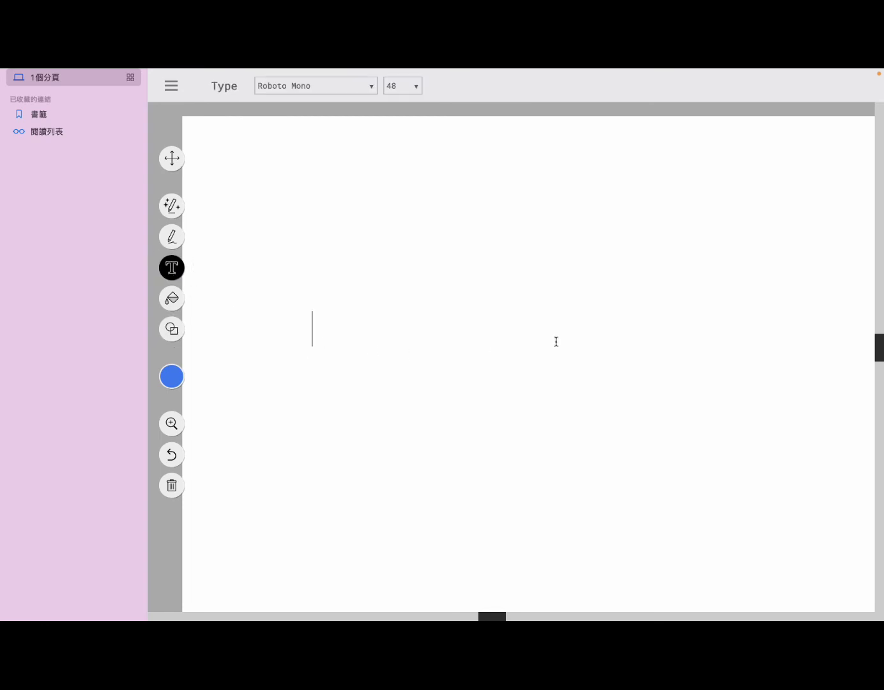
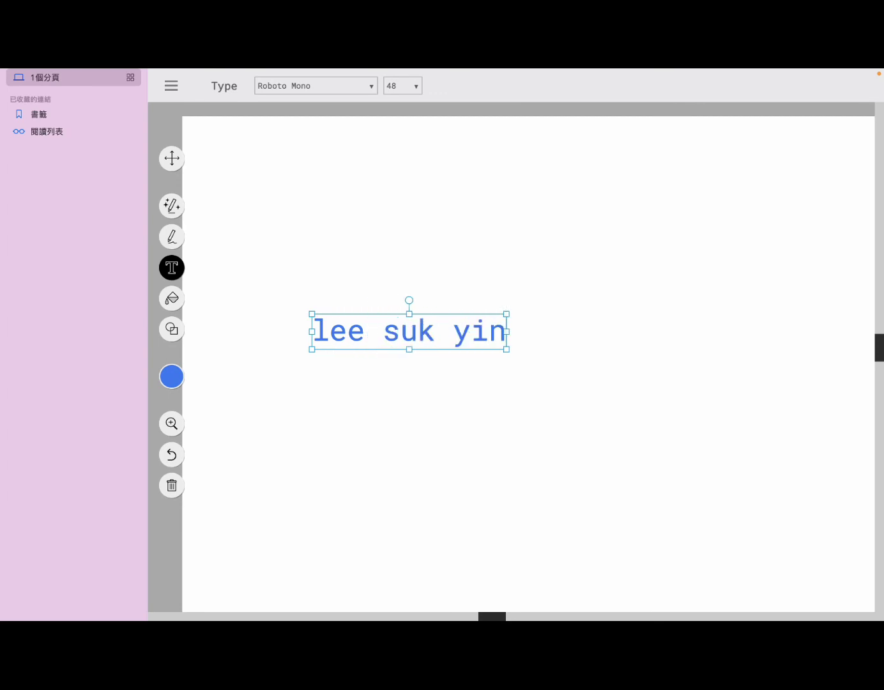
click(589, 322)
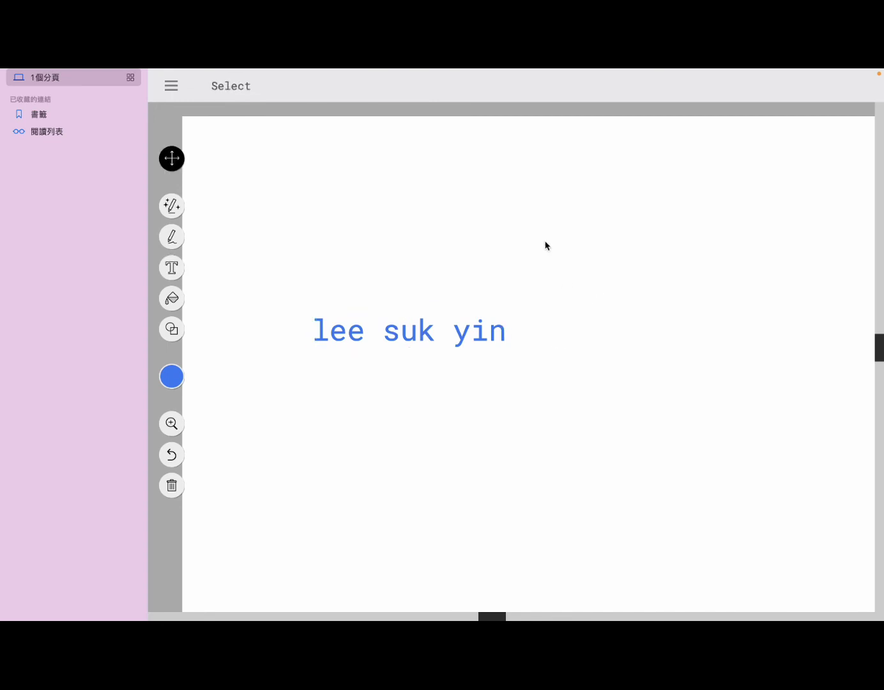
click(169, 209)
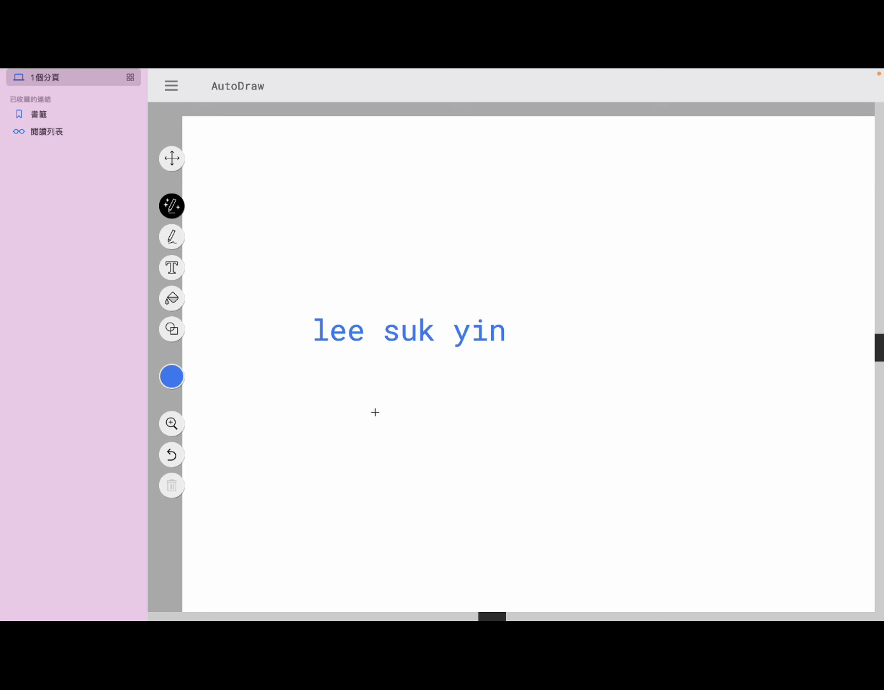
Below the name, sketch two wheels and a frame, then pick the bicycle suggestion.
mouse_move(403, 462)
mouse_down()
mouse_move(369, 443)
mouse_move(326, 494)
mouse_move(354, 522)
mouse_move(401, 523)
mouse_move(415, 480)
mouse_move(404, 463)
mouse_up()
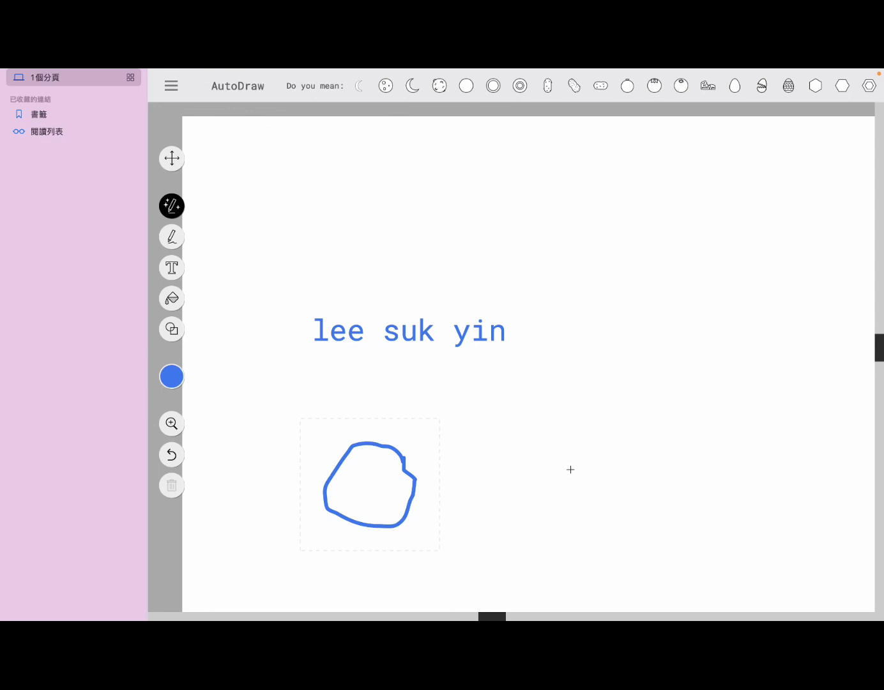
mouse_move(569, 464)
mouse_down()
mouse_move(558, 456)
mouse_move(483, 519)
mouse_move(555, 509)
mouse_move(564, 465)
mouse_move(557, 477)
mouse_up()
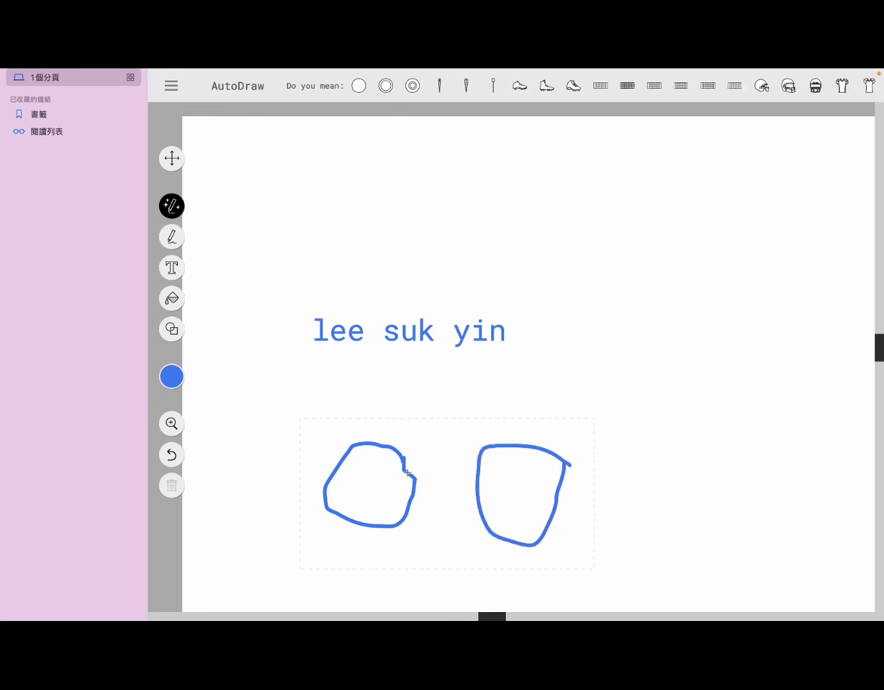
mouse_move(371, 484)
mouse_down()
mouse_move(495, 498)
mouse_move(556, 453)
mouse_move(595, 378)
mouse_up()
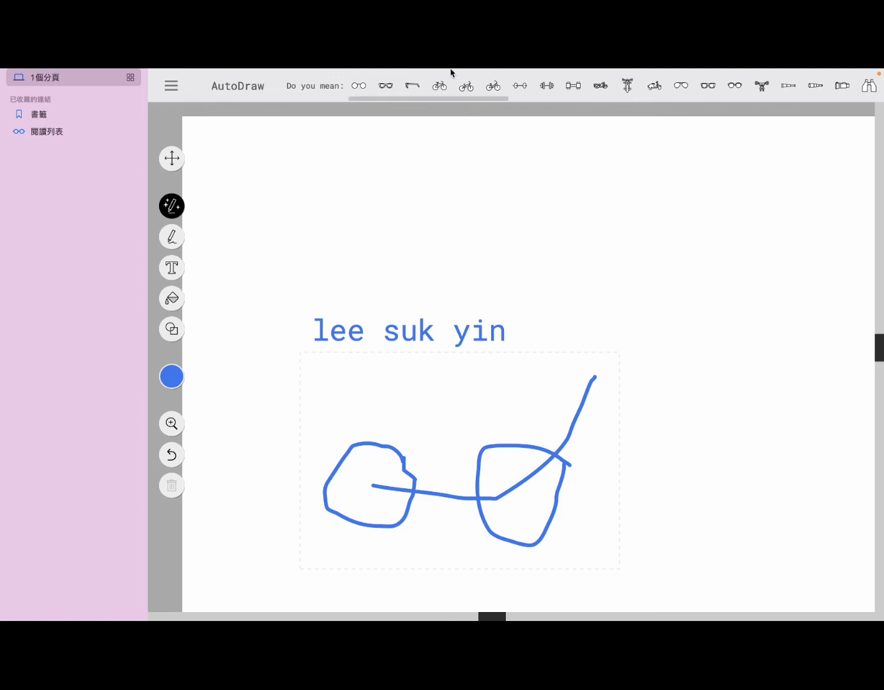
mouse_move(451, 69)
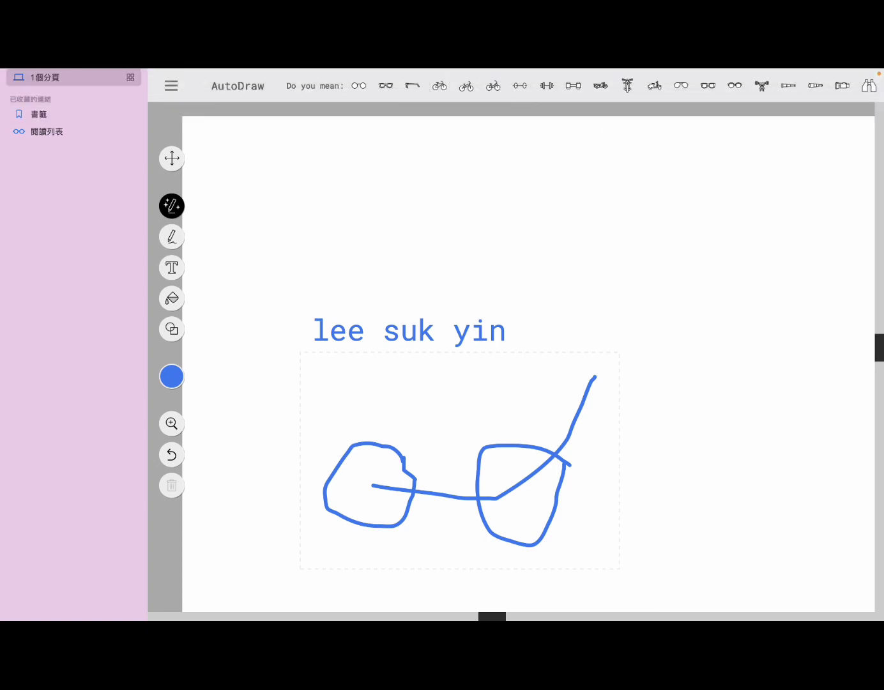
click(492, 87)
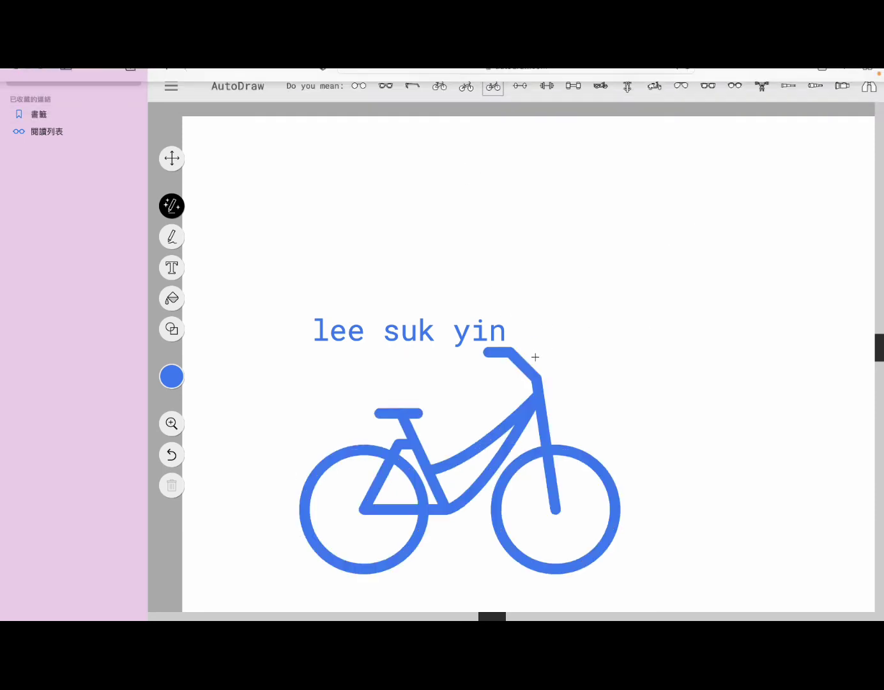
Delete the name text and then the bicycle icon, leaving the canvas blank.
click(469, 344)
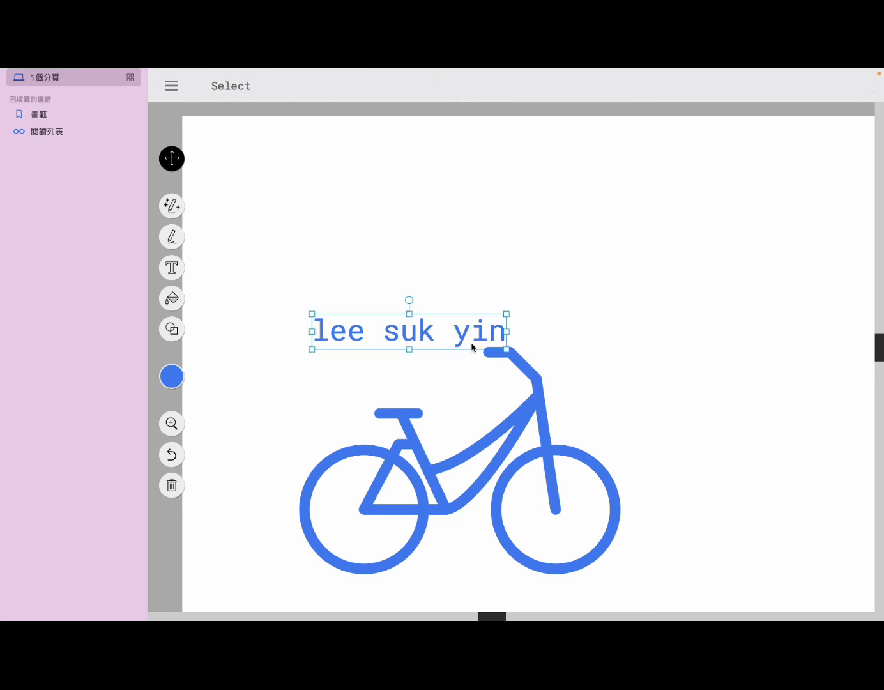
click(173, 492)
click(325, 490)
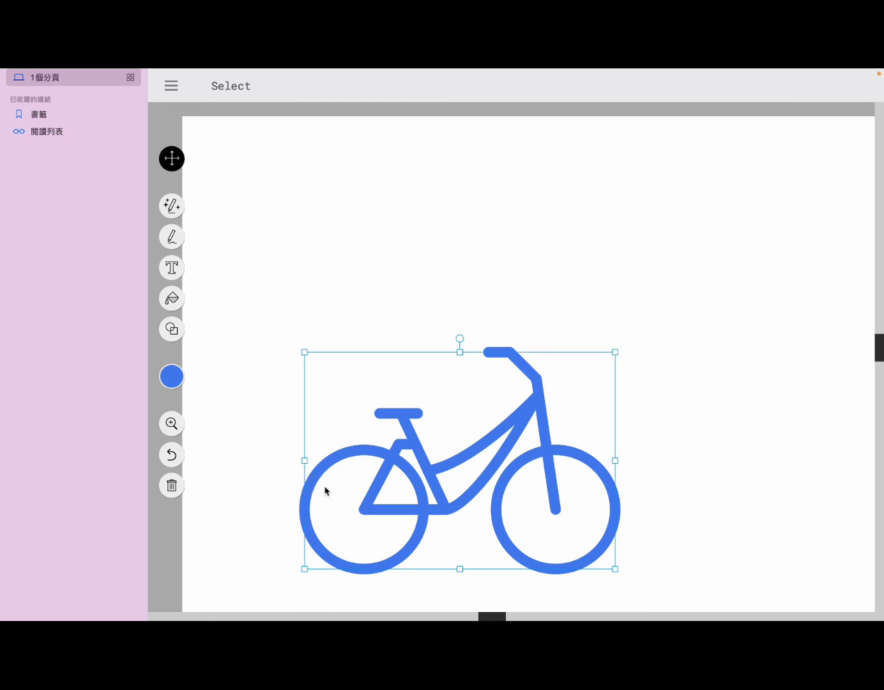
click(171, 486)
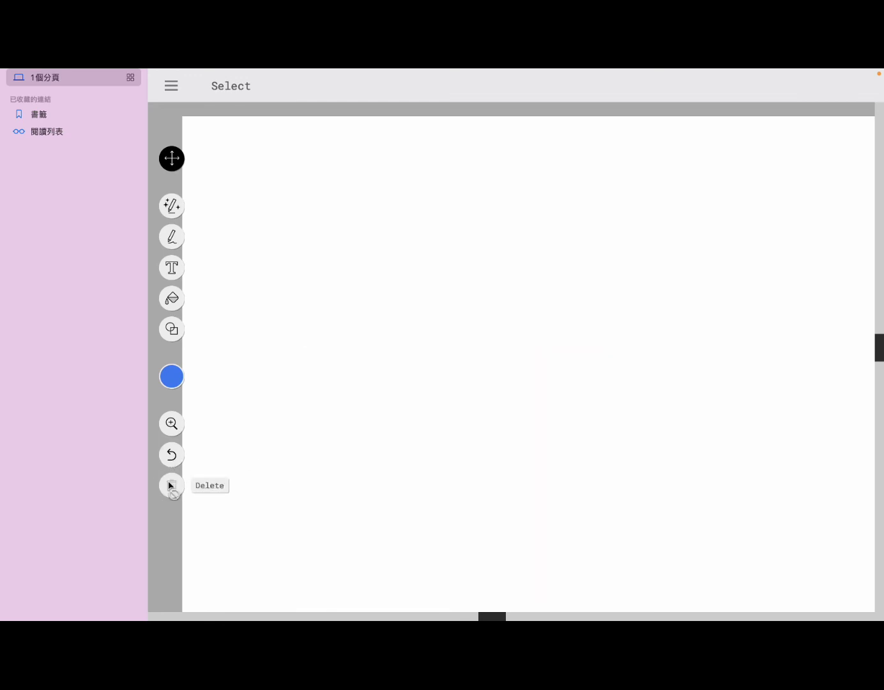